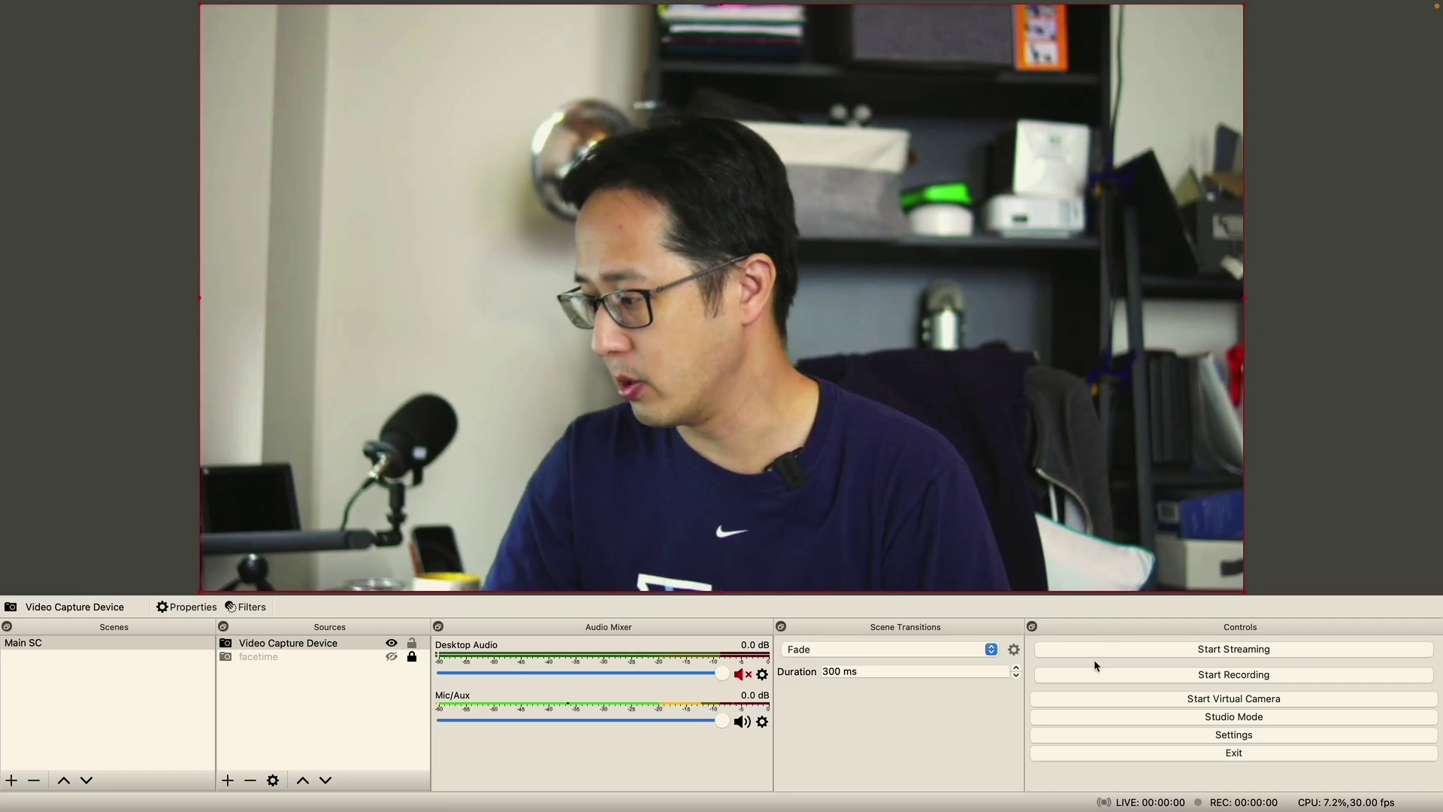
# In Video settings, set both Base (Canvas) and Output (Scaled) resolution to 1080x1920.
pyautogui.click(1157, 733)
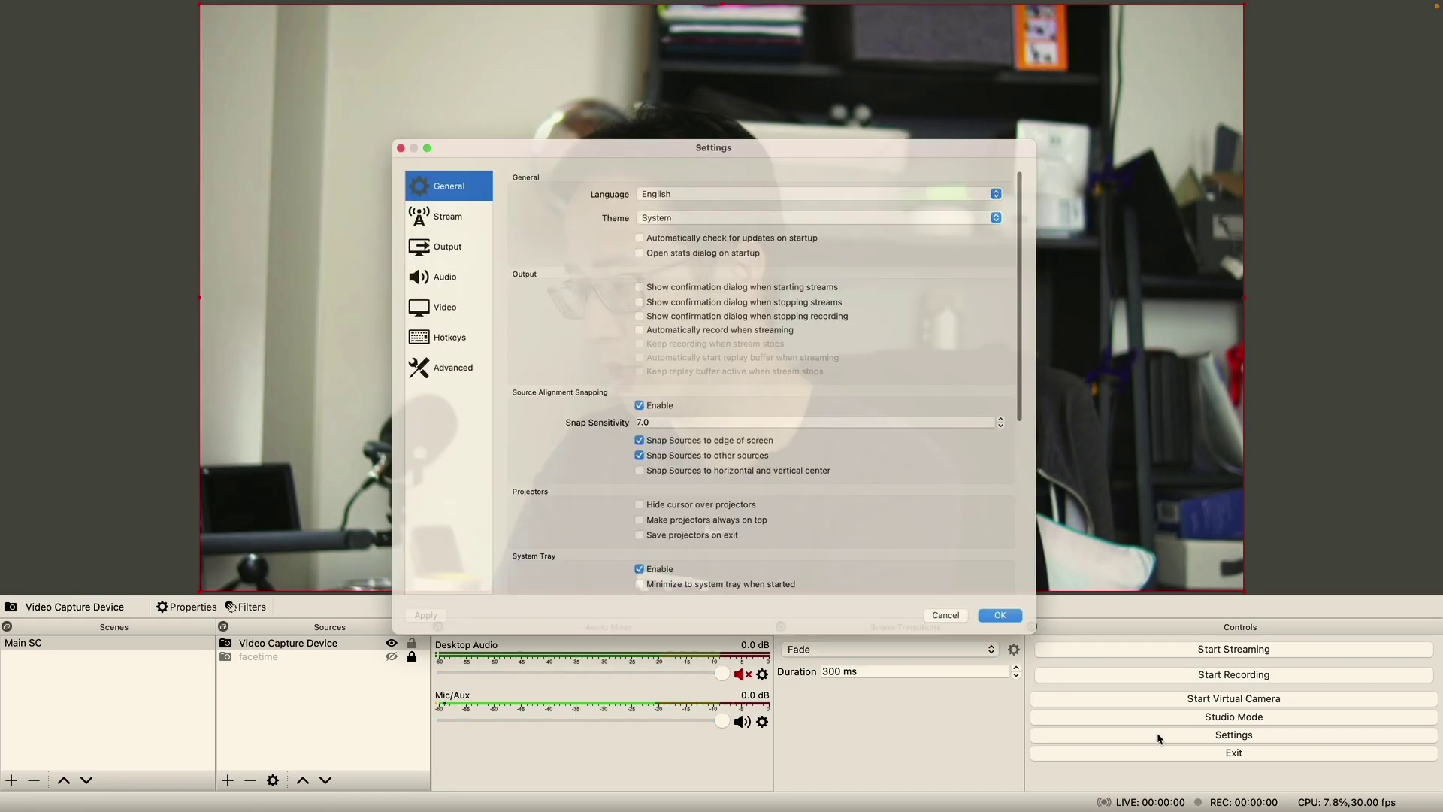
pyautogui.click(411, 299)
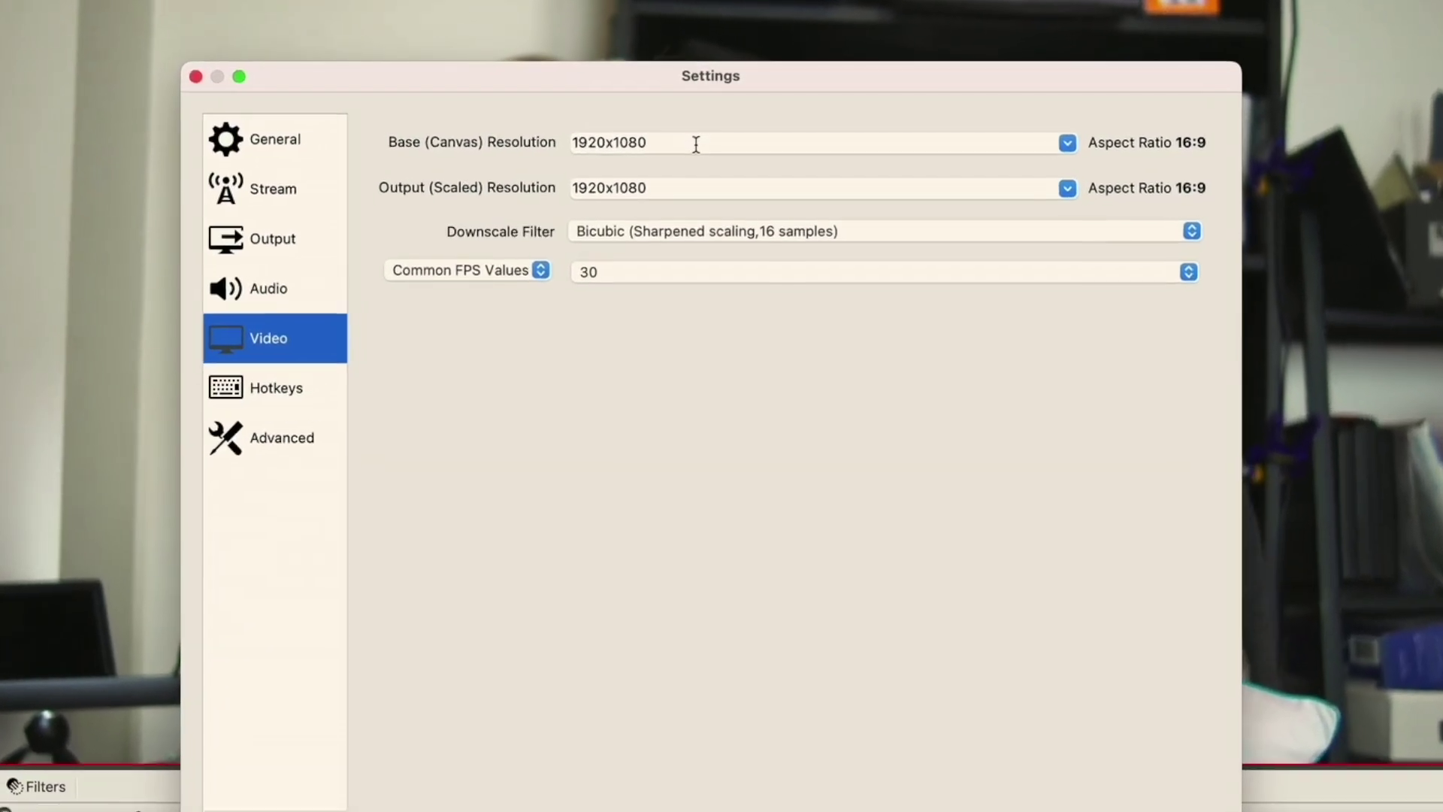
pyautogui.doubleClick(690, 122)
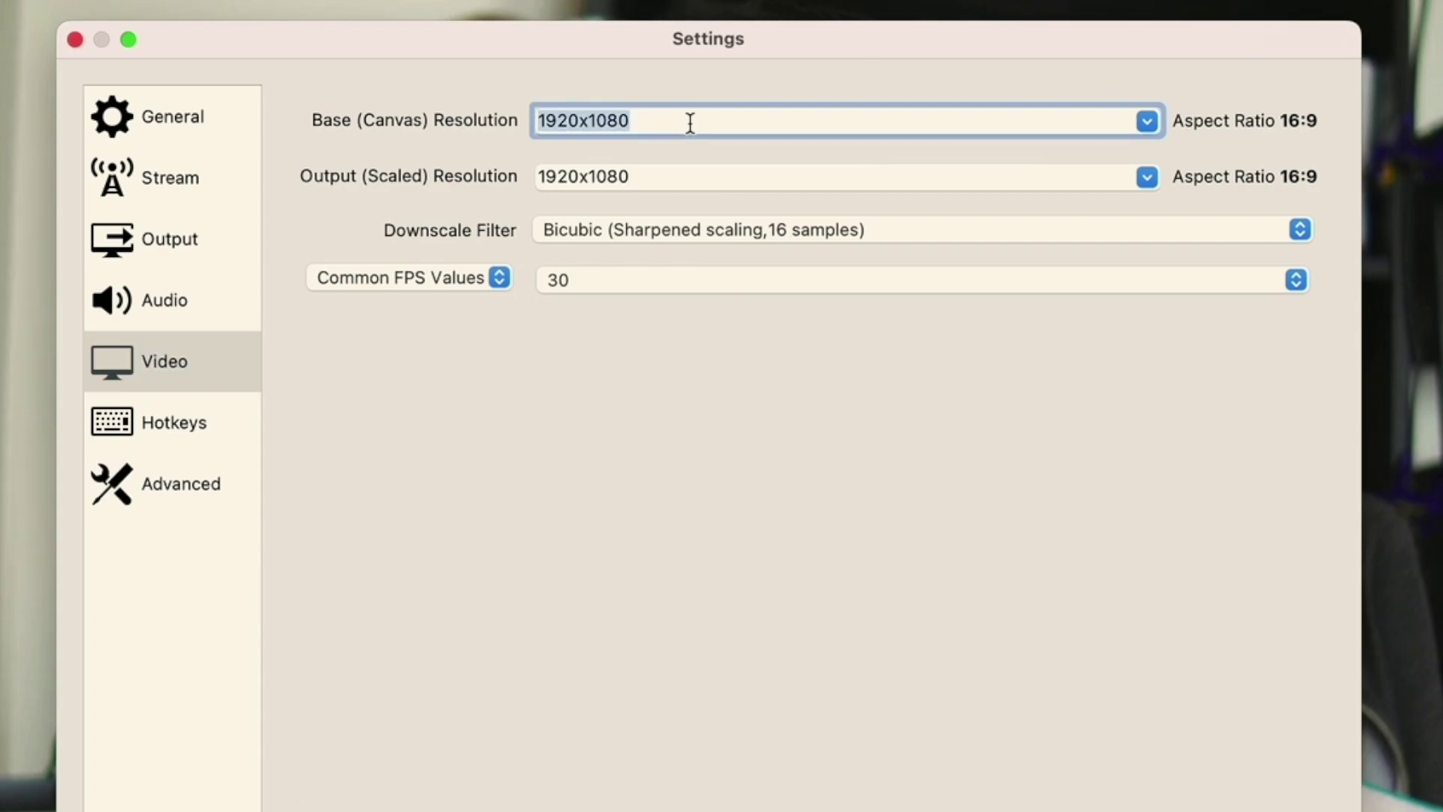
pyautogui.write('1080x1')
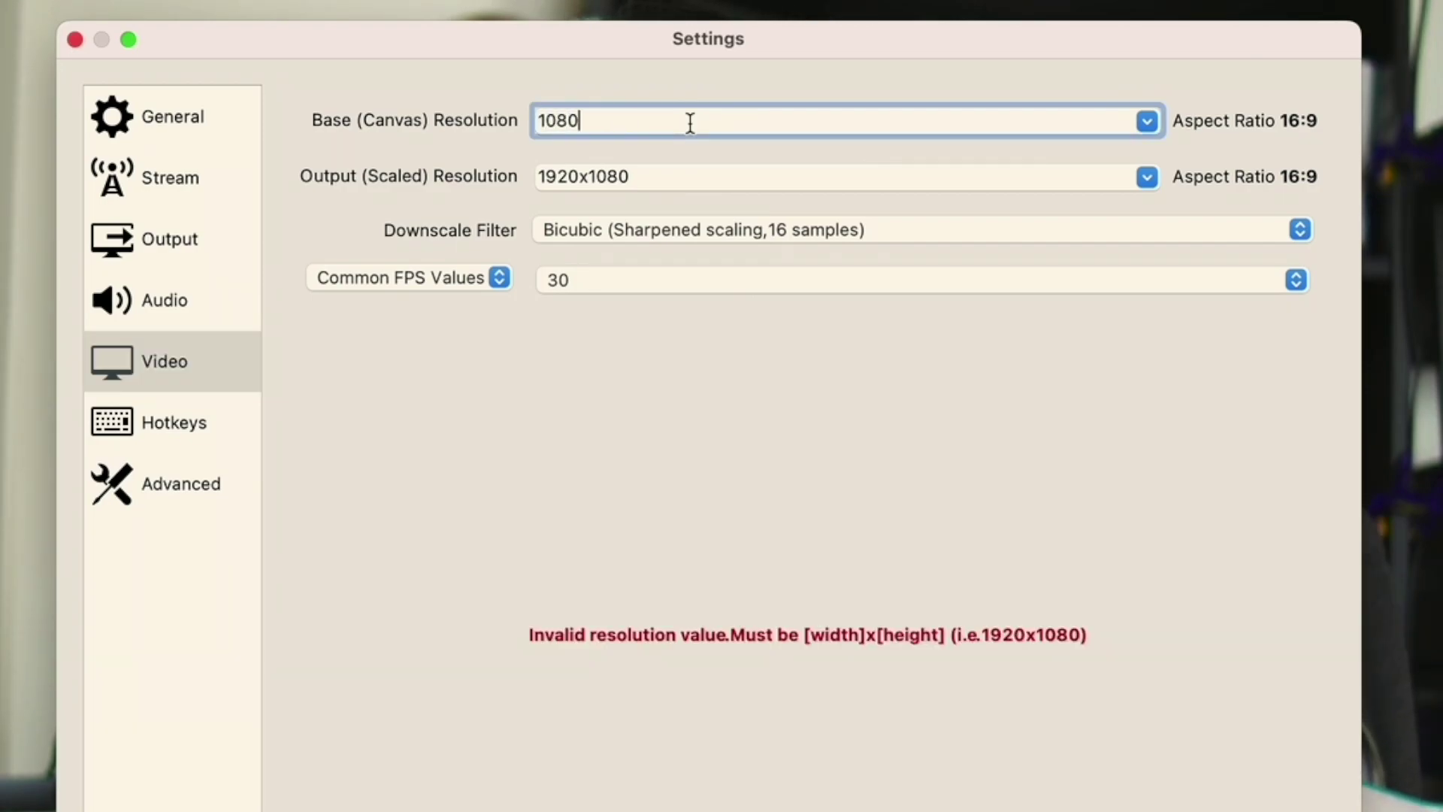
pyautogui.write('920')
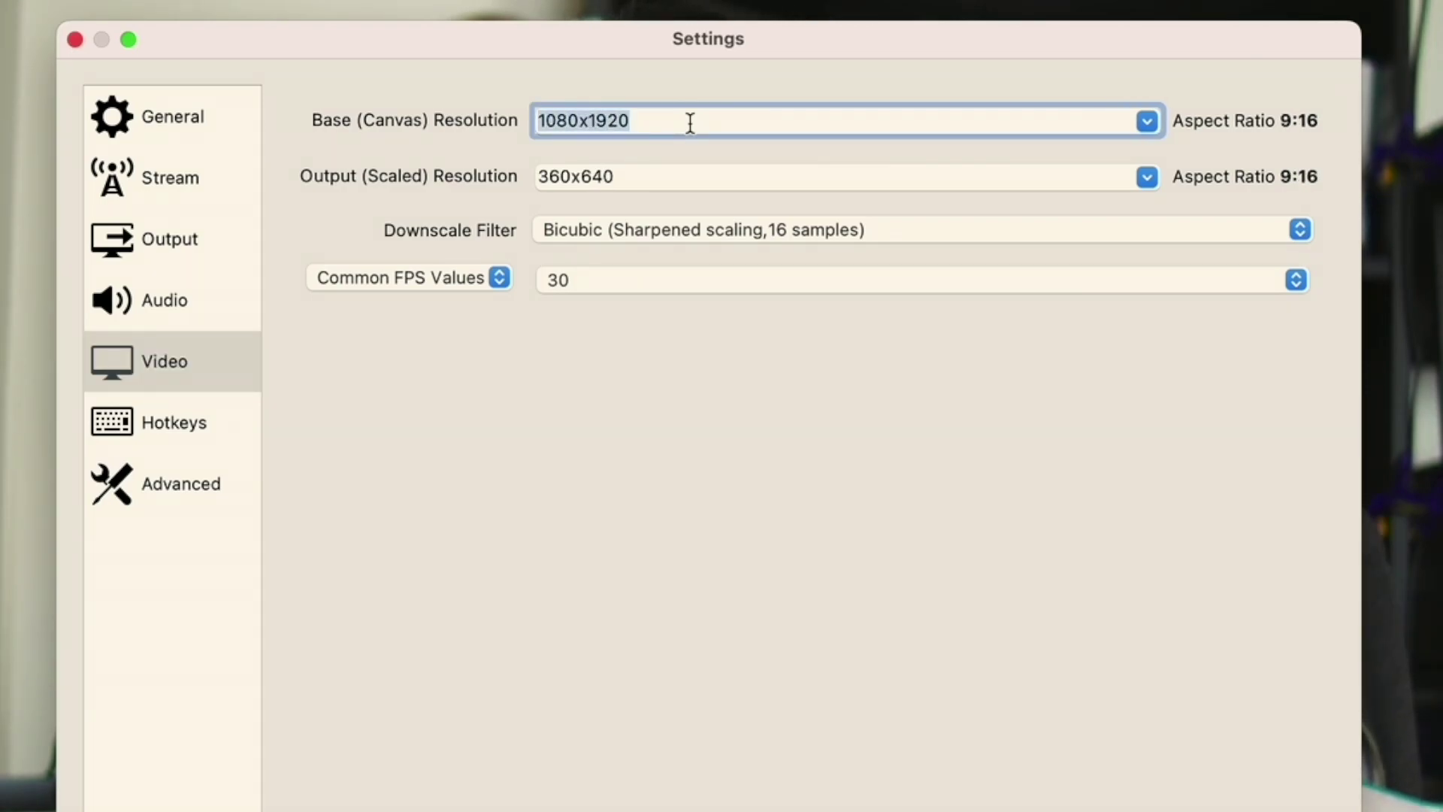
pyautogui.doubleClick(668, 175)
pyautogui.write('1080x1920')
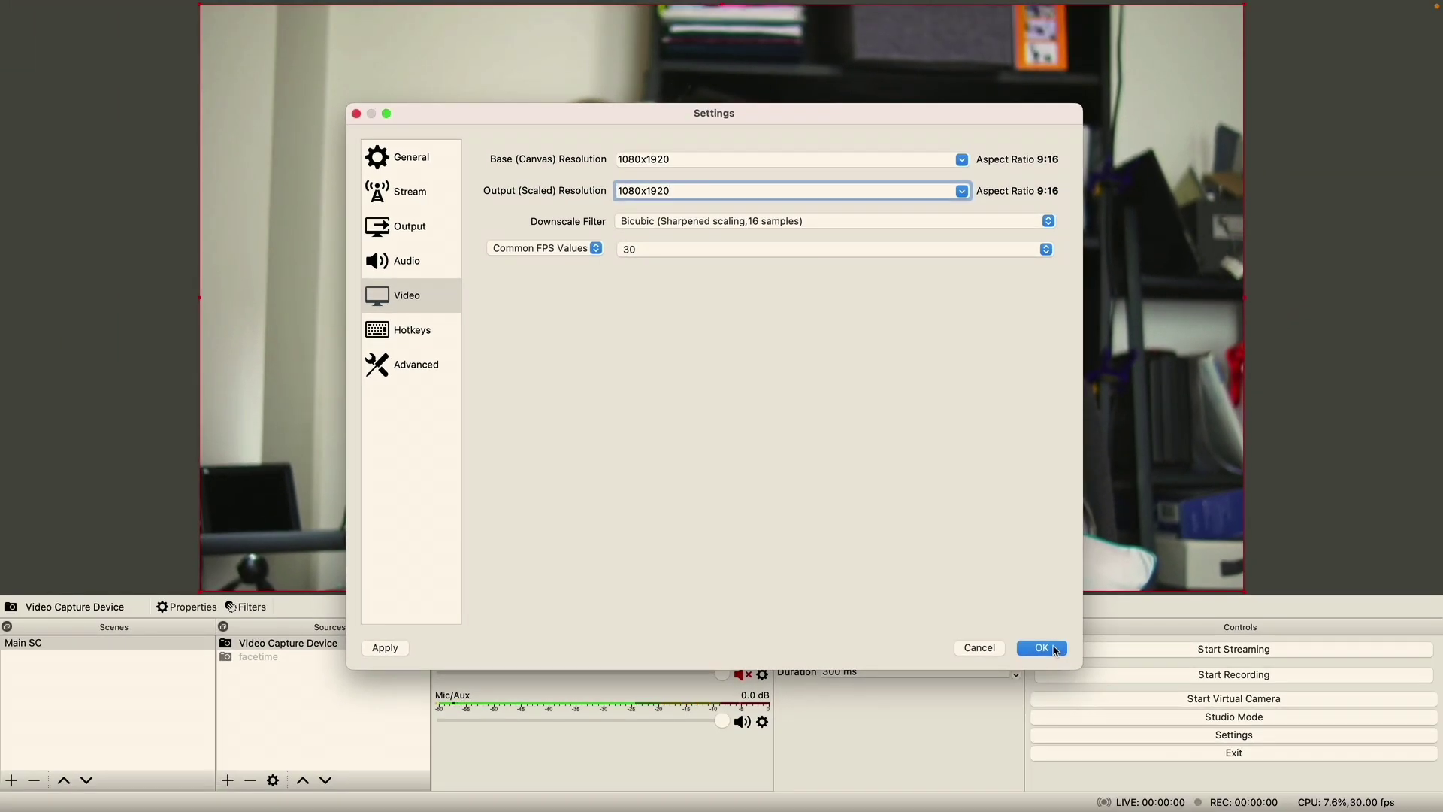
pyautogui.click(1042, 648)
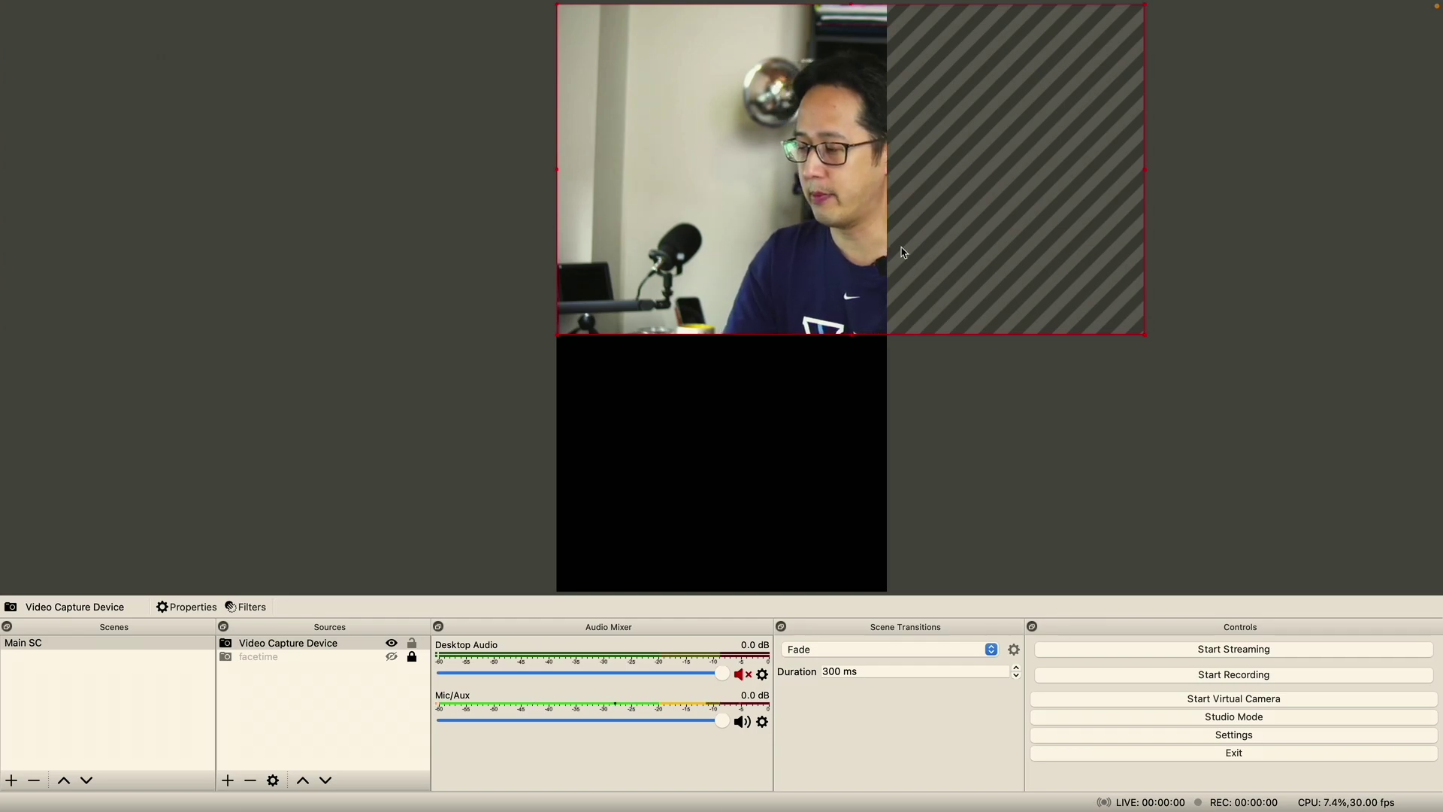
# Fit the webcam to screen, then drag and enlarge it so the face fills the portrait frame.
pyautogui.hotkey('ctrl', 'f')
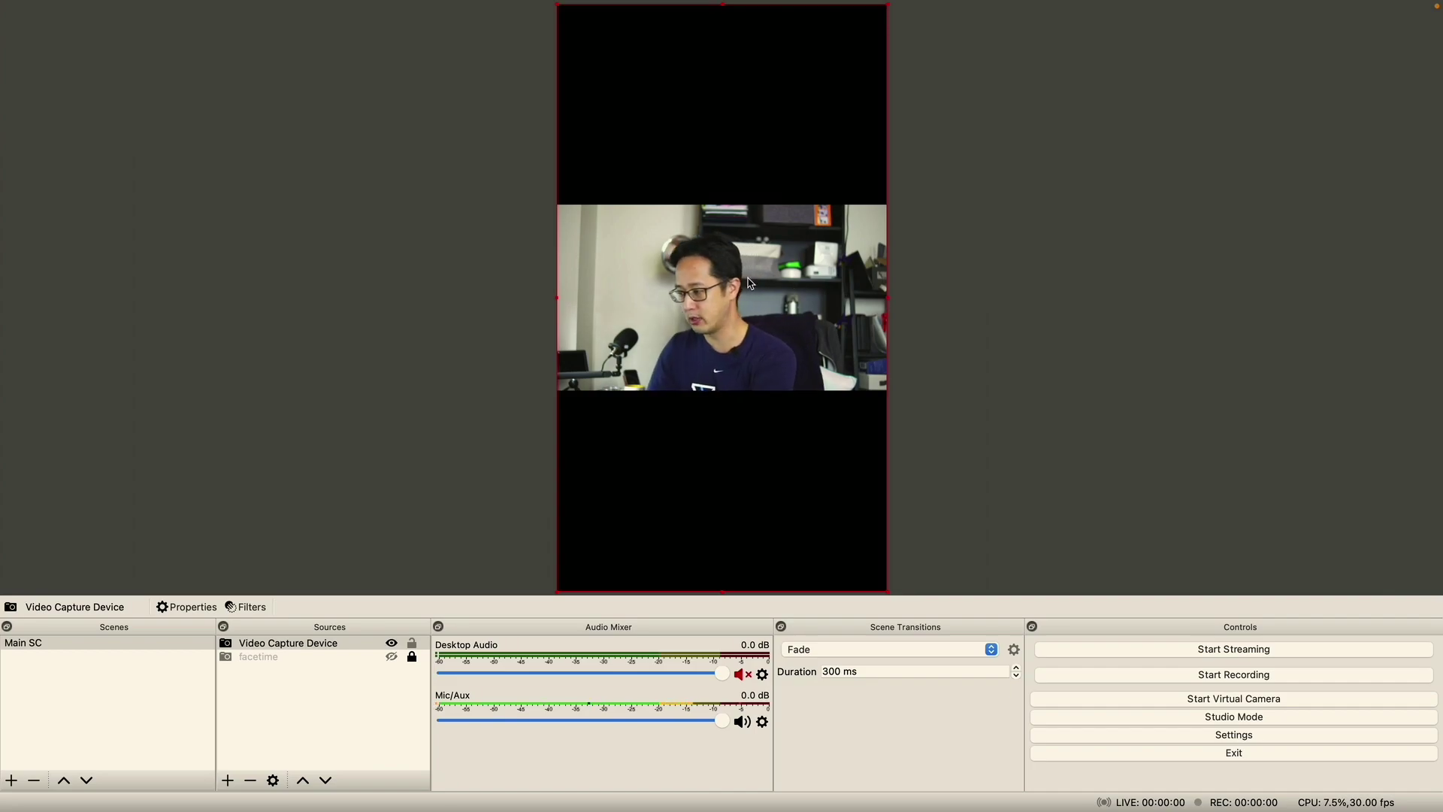
pyautogui.moveTo(750, 283); pyautogui.dragTo(700, 96)
pyautogui.moveTo(835, 383); pyautogui.dragTo(1277, 750)
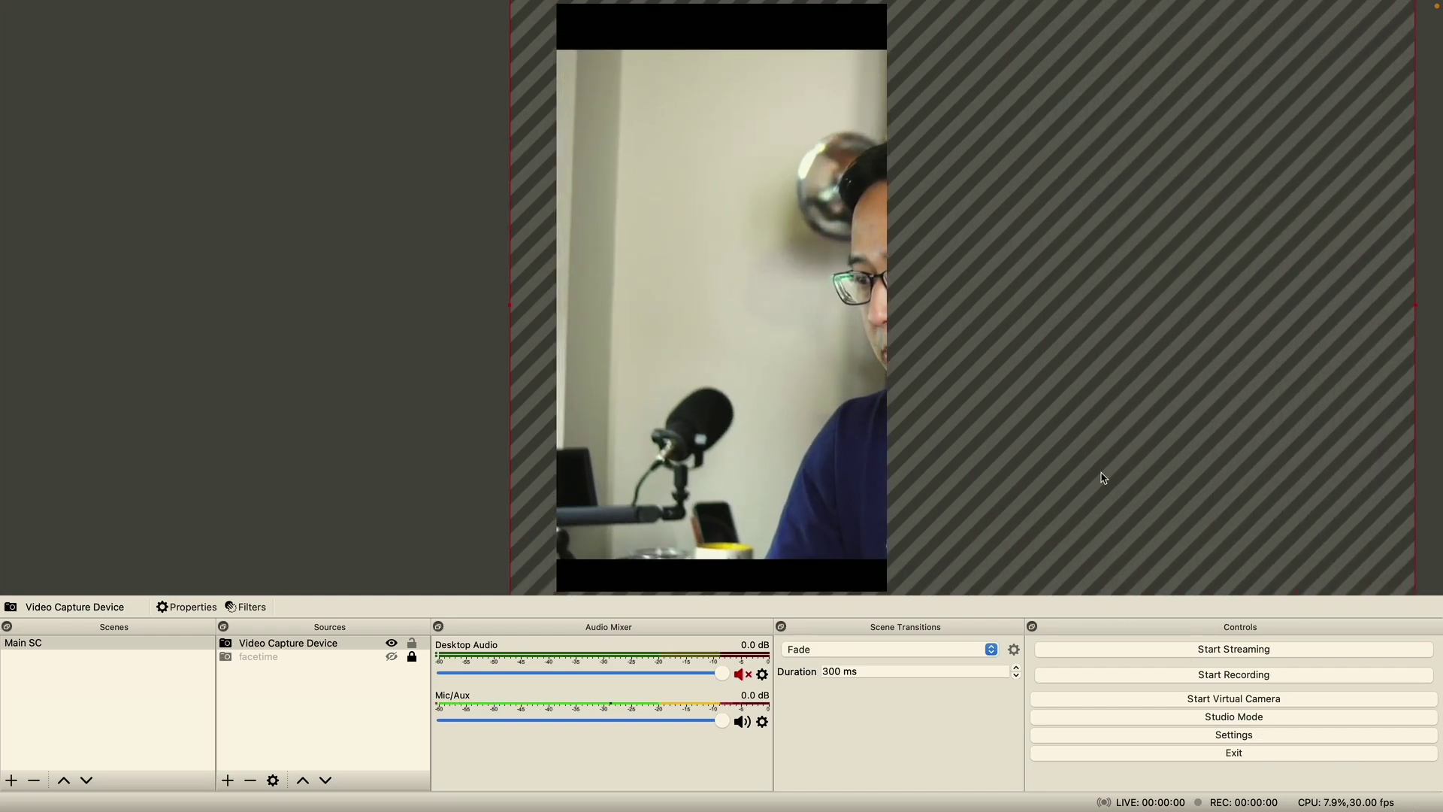
pyautogui.moveTo(1098, 477); pyautogui.dragTo(841, 306)
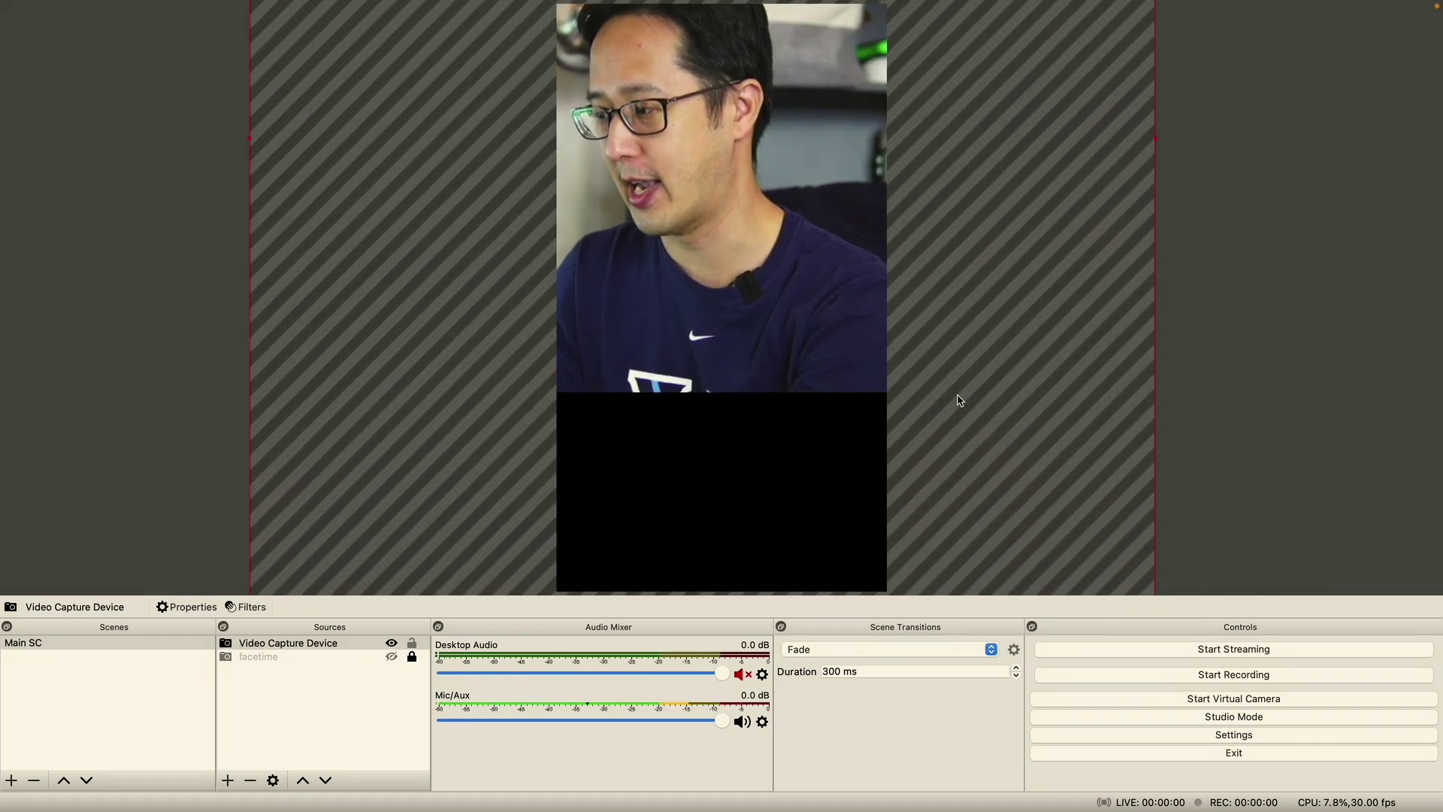
pyautogui.moveTo(951, 360); pyautogui.dragTo(802, 177)
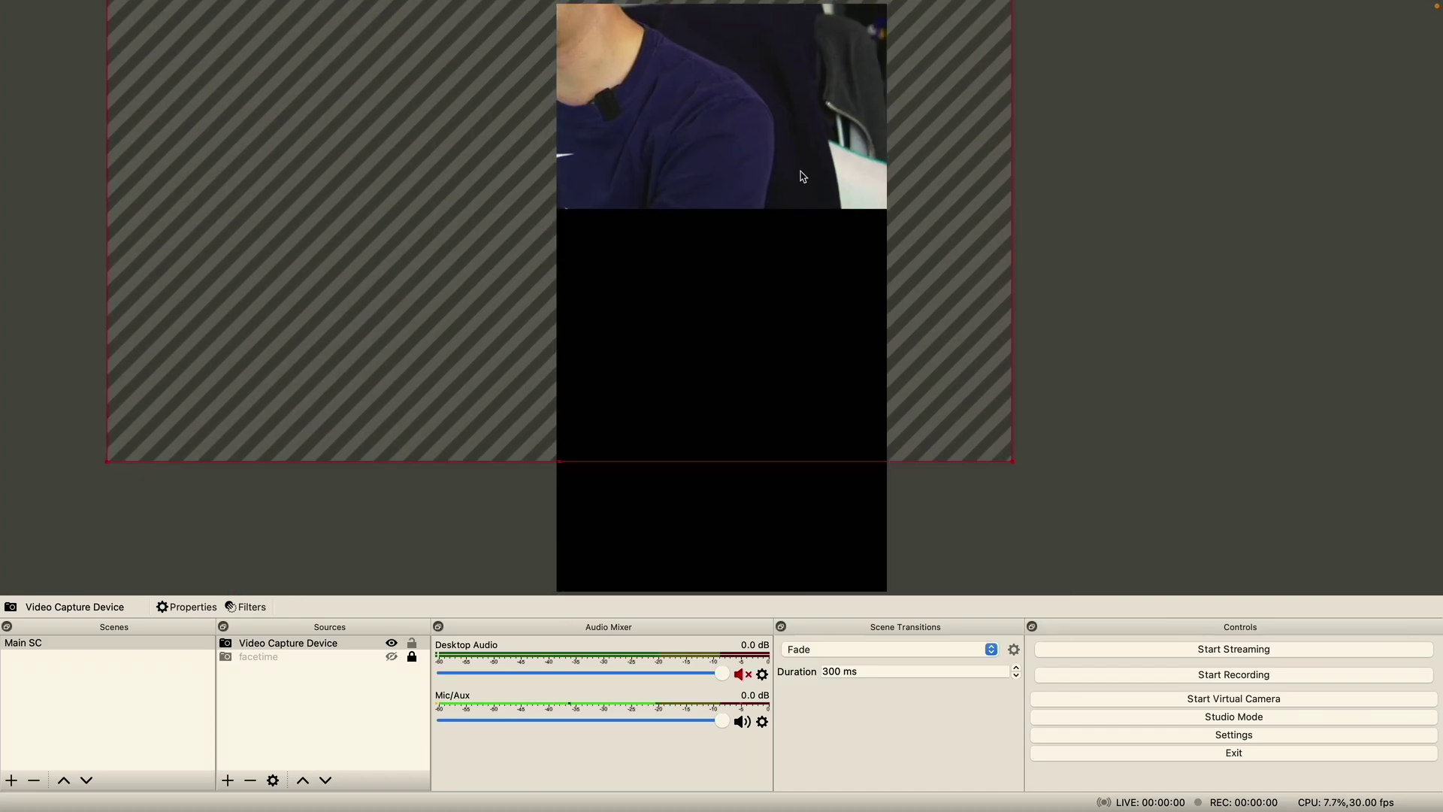
pyautogui.moveTo(1011, 459); pyautogui.dragTo(1433, 766)
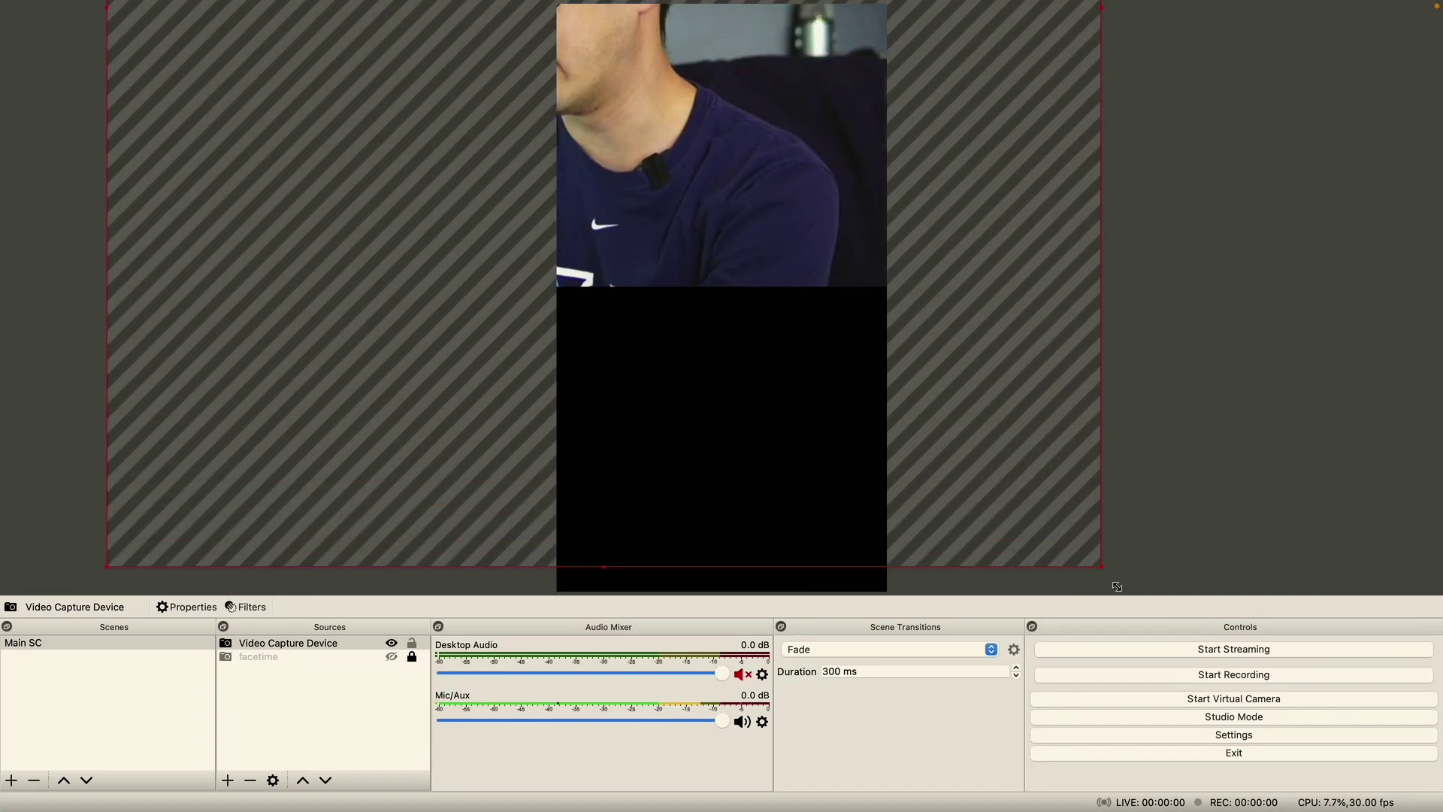
pyautogui.moveTo(1001, 404); pyautogui.dragTo(997, 532)
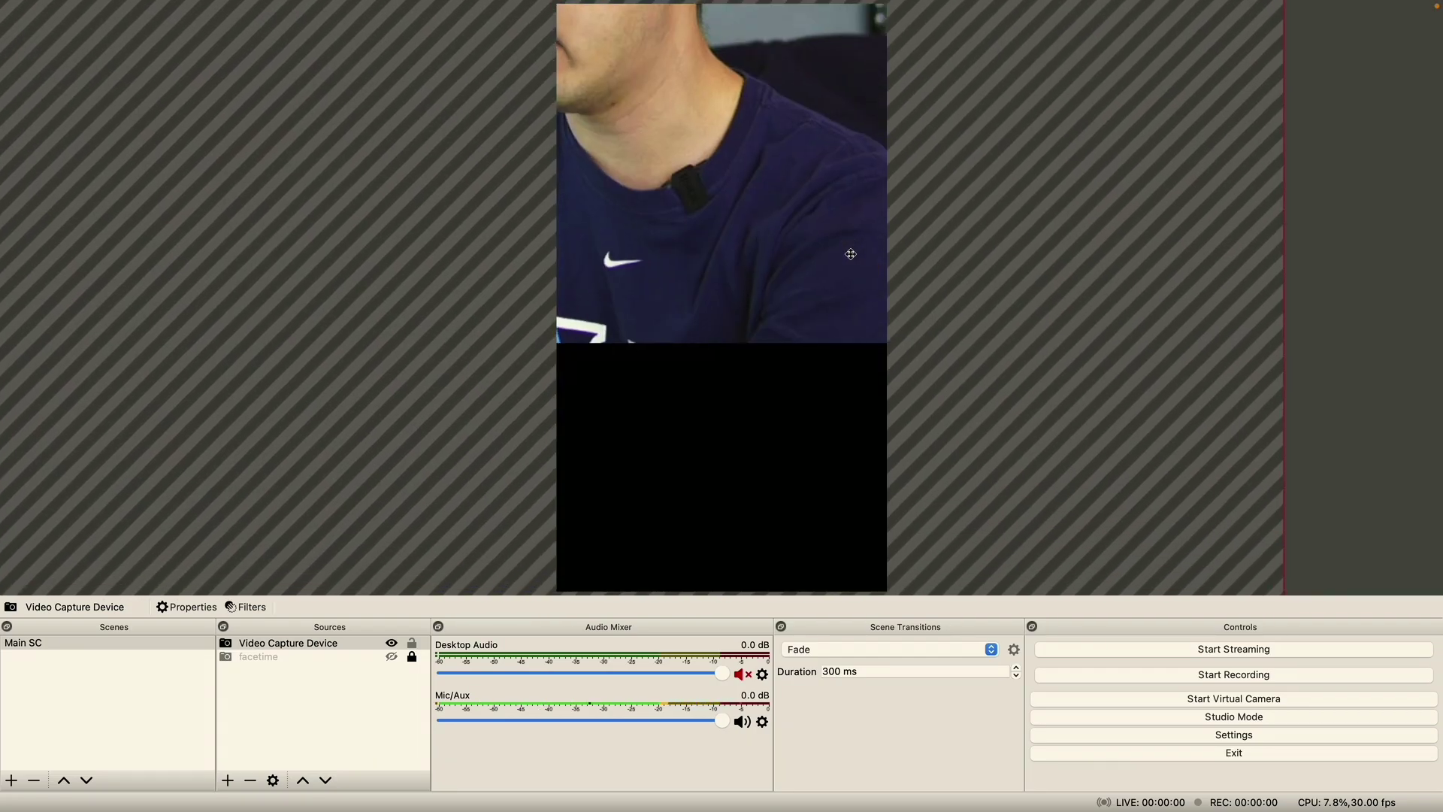
pyautogui.moveTo(997, 532); pyautogui.dragTo(995, 562)
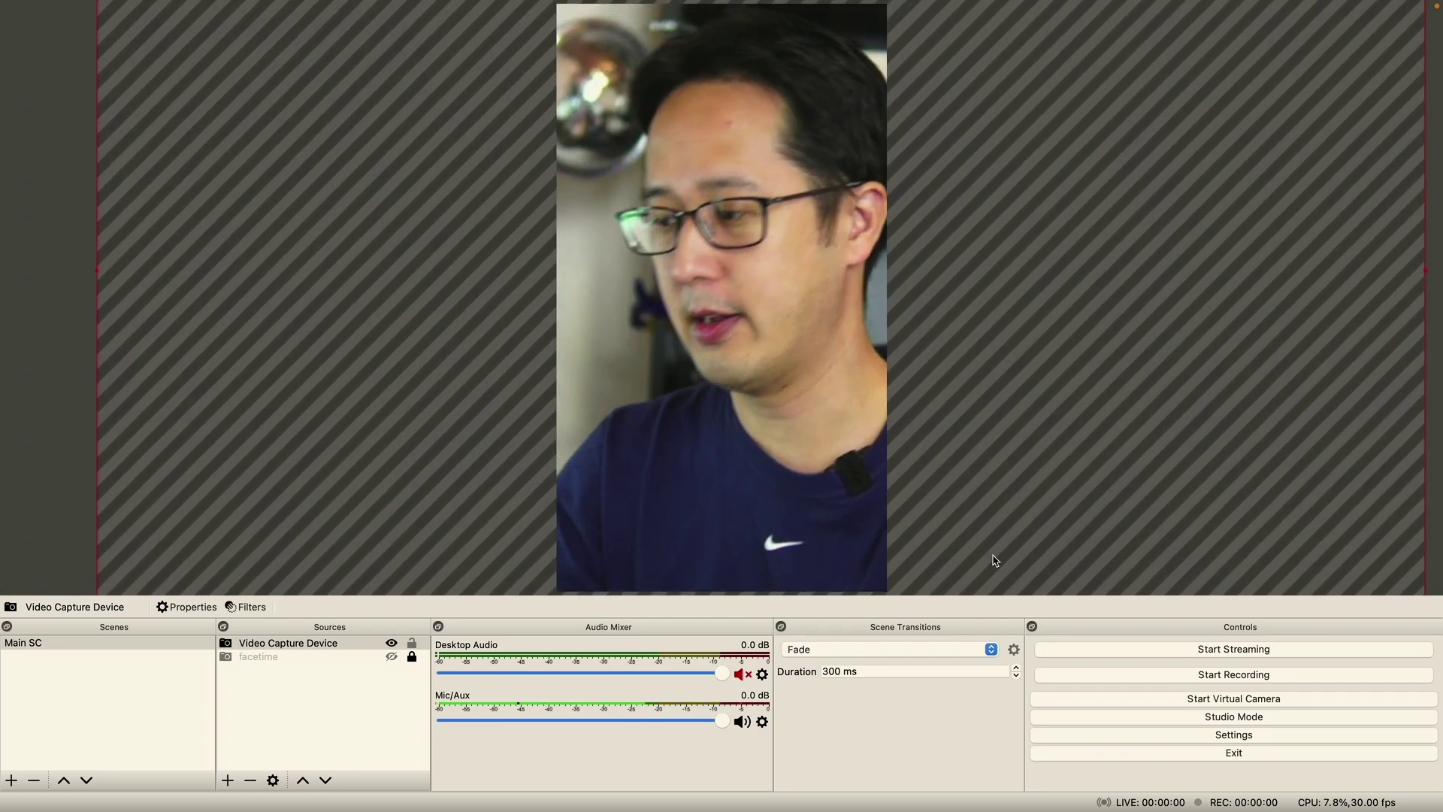
pyautogui.moveTo(883, 461); pyautogui.dragTo(829, 449)
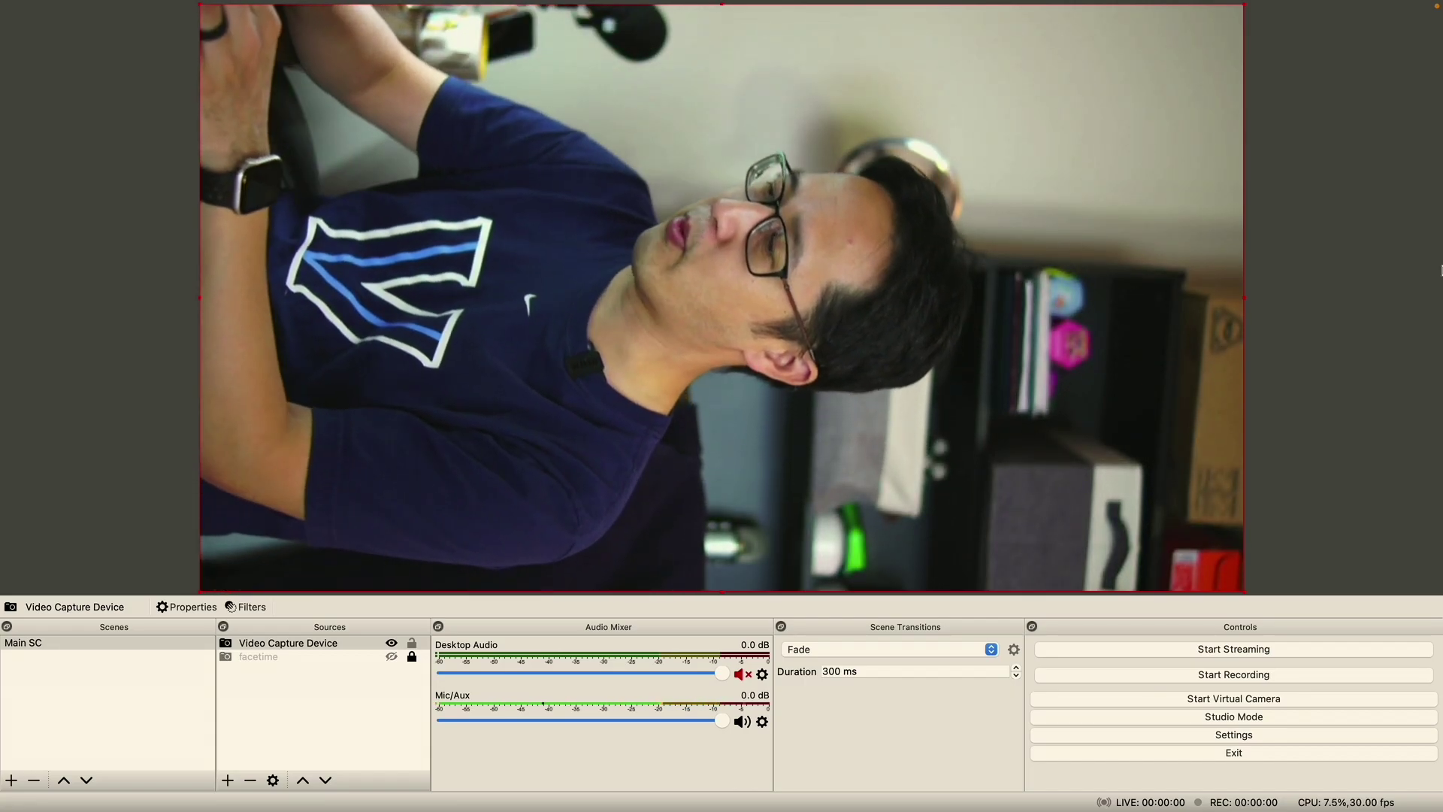
# Restore the 1080x1920 base canvas and fit the sideways camera image with Ctrl+F.
pyautogui.press('super+comma')
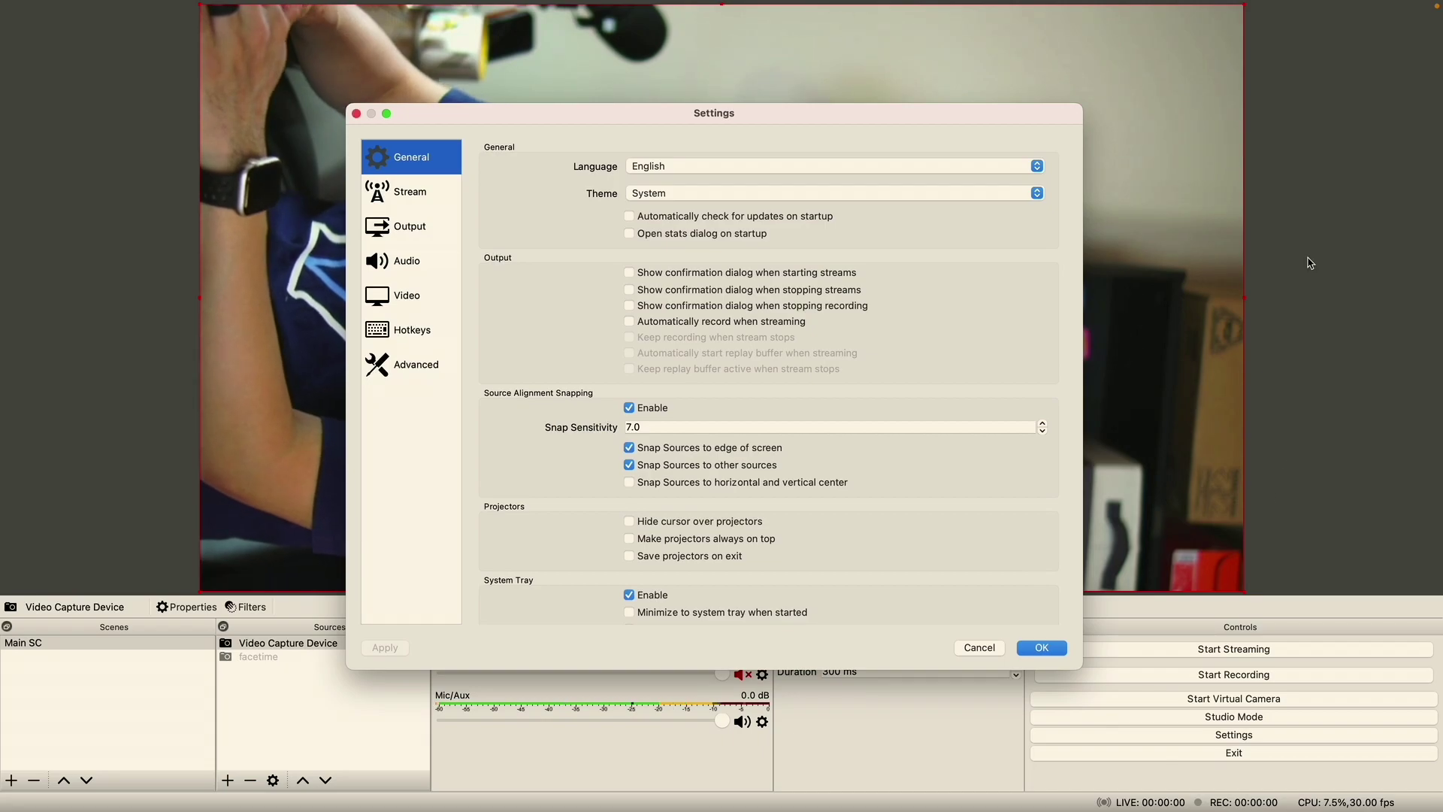
pyautogui.click(419, 307)
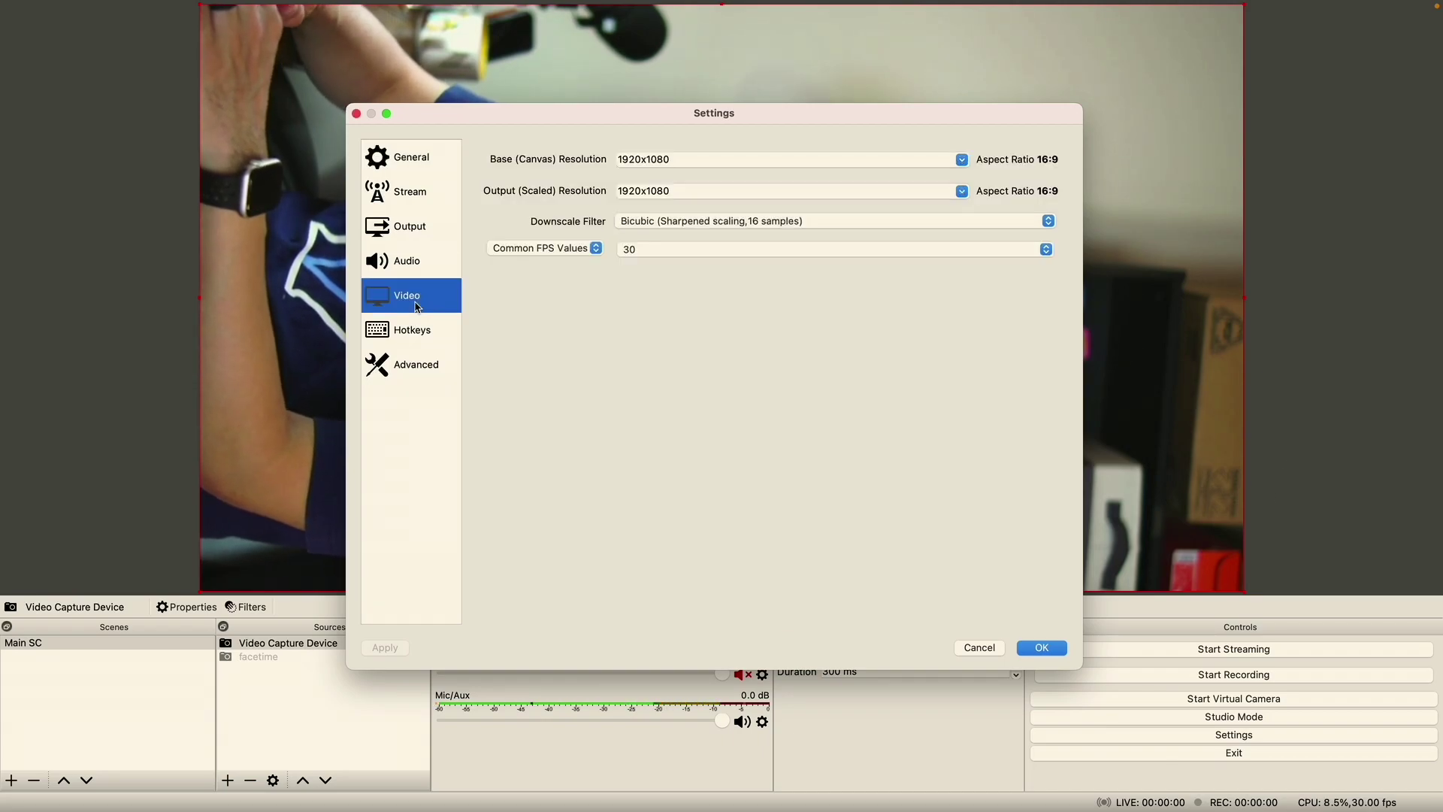
pyautogui.doubleClick(712, 160)
pyautogui.write('1080x1920')
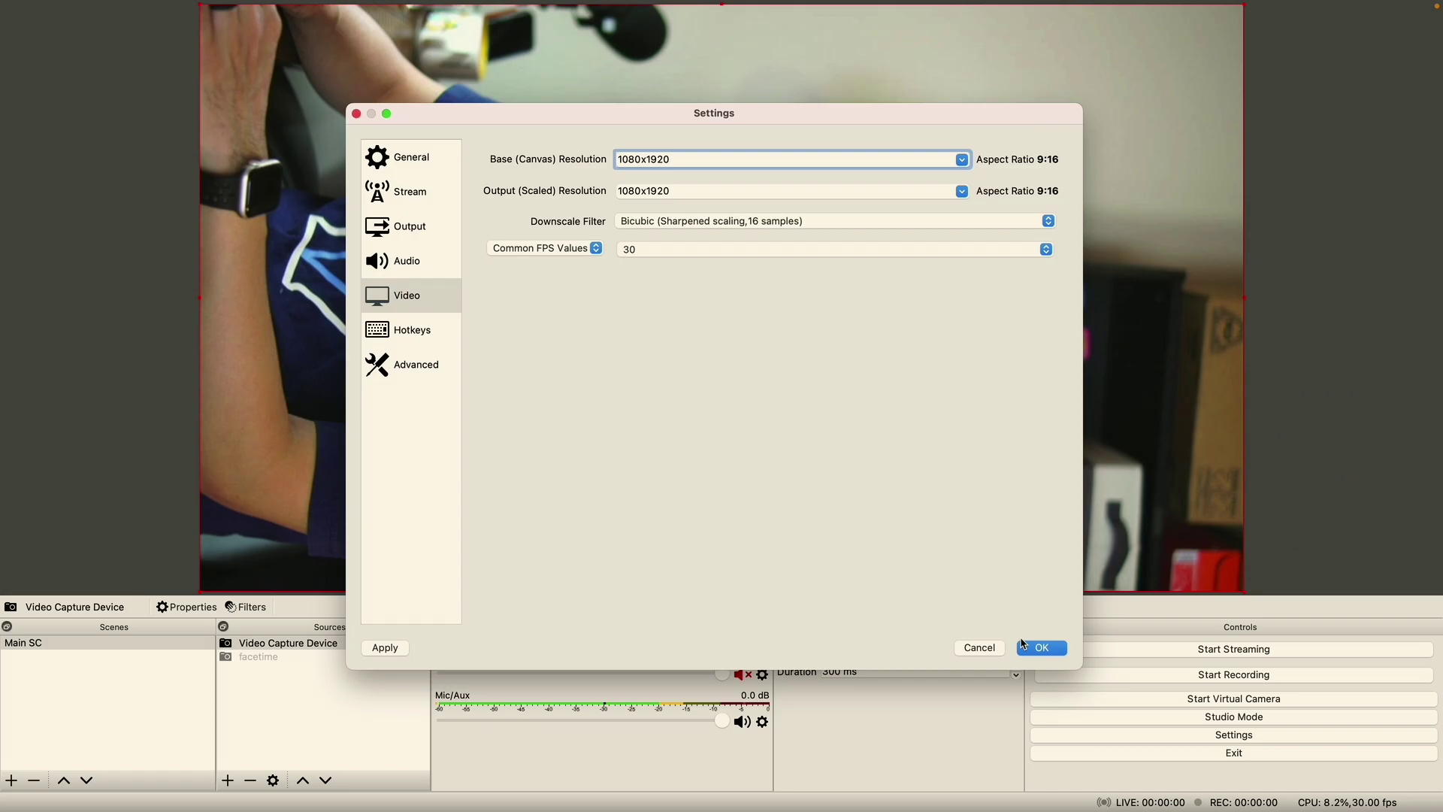
pyautogui.click(1050, 651)
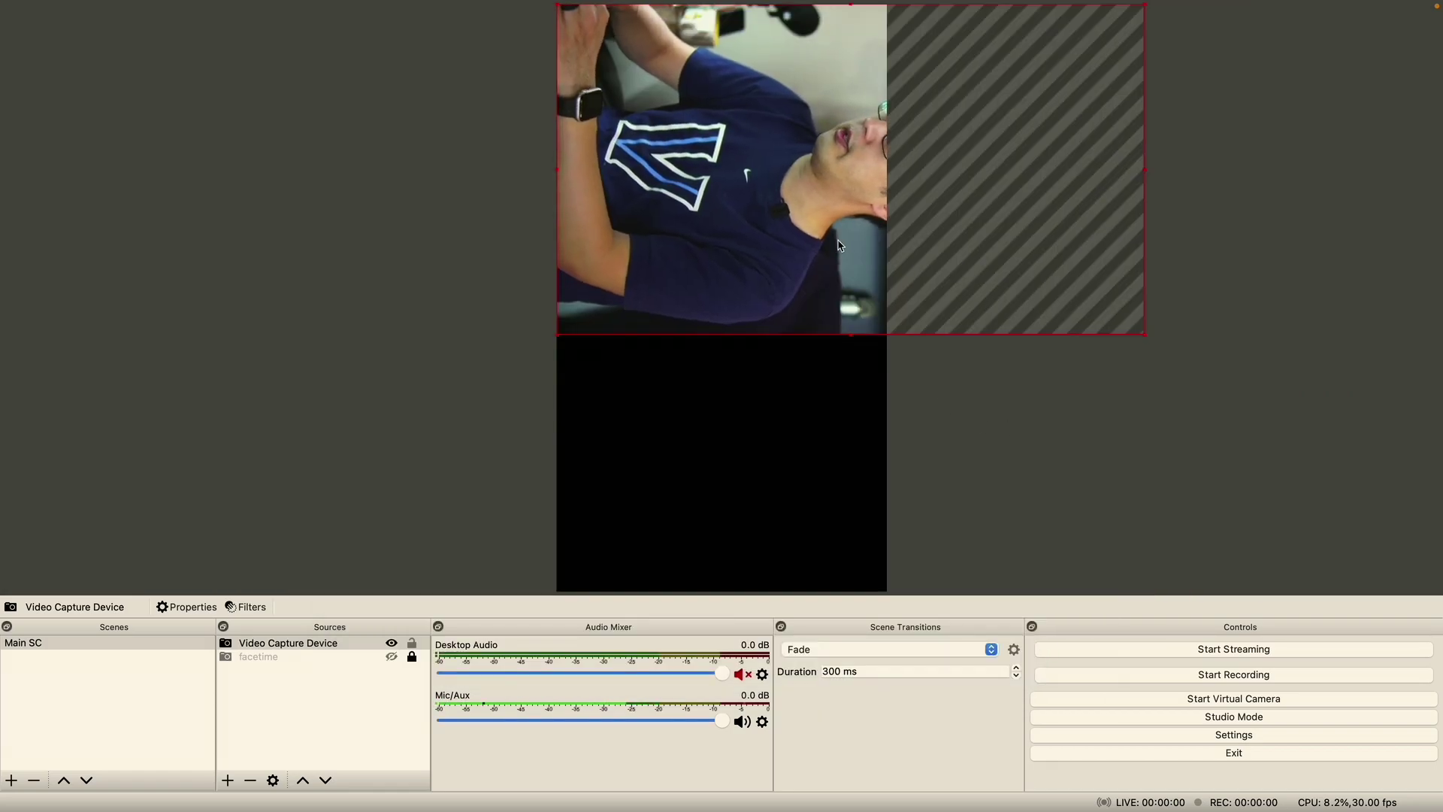
pyautogui.hotkey('ctrl', 'f')
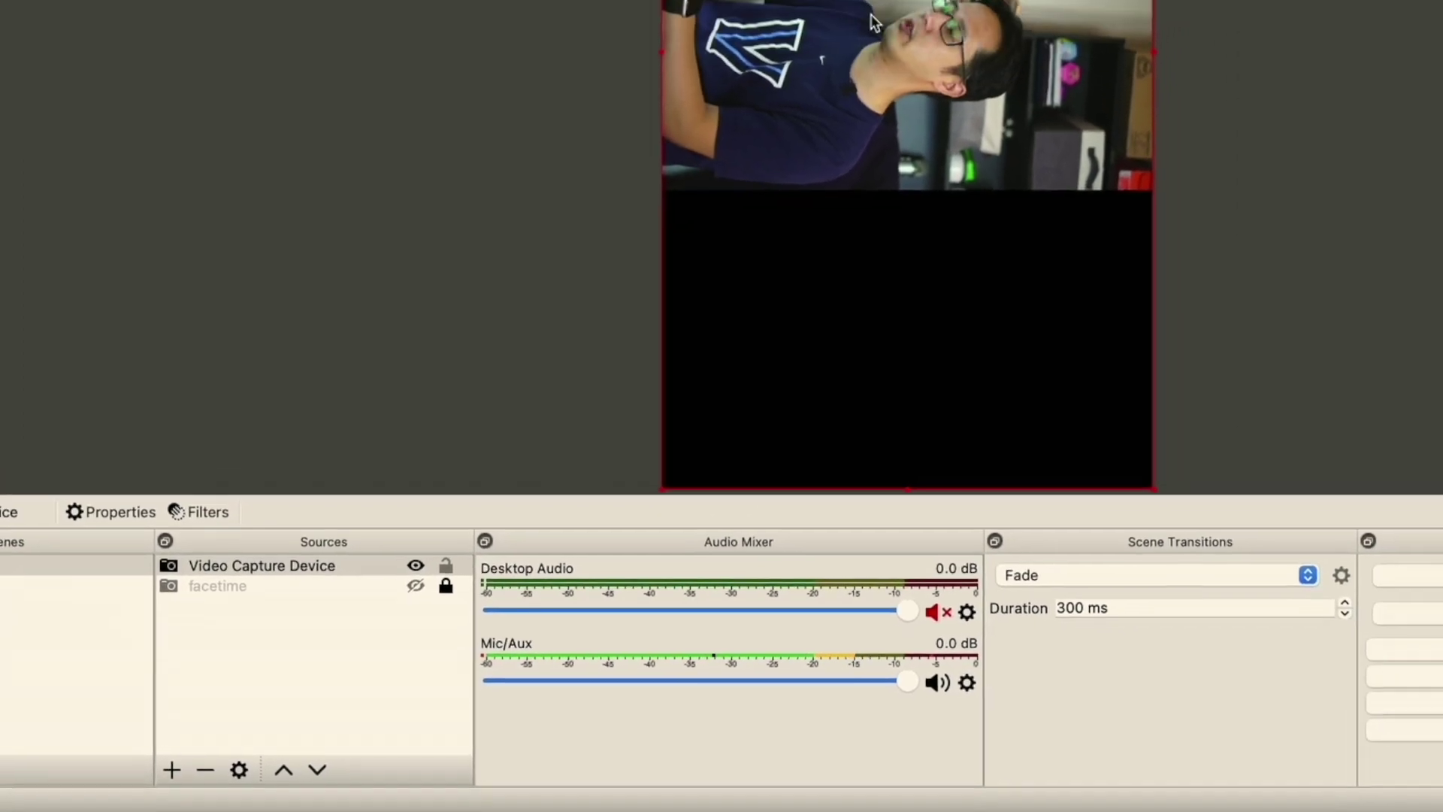
# Rotate the camera source 90 degrees through its Transform menu.
pyautogui.rightClick(729, 197)
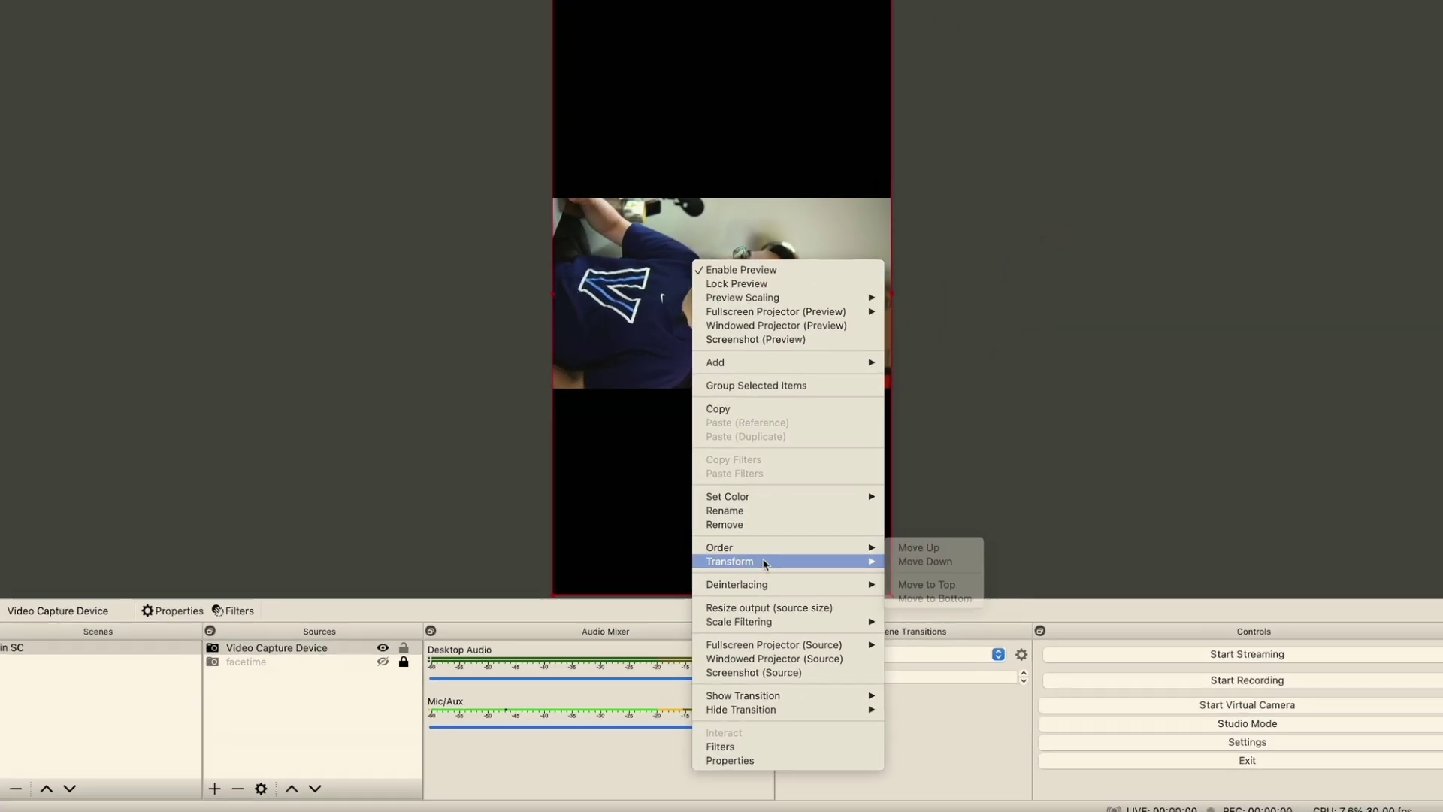
pyautogui.moveTo(734, 415)
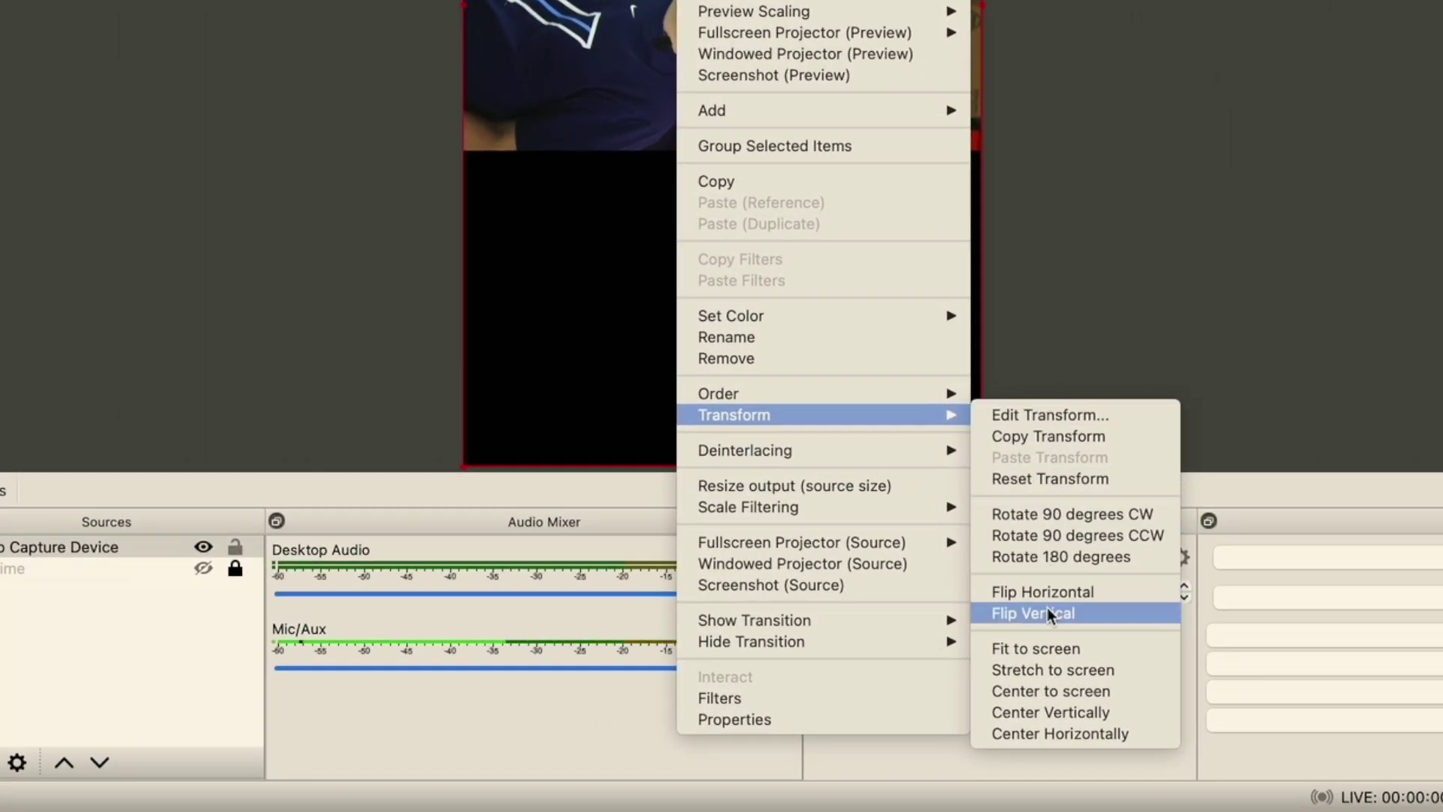
pyautogui.click(1043, 535)
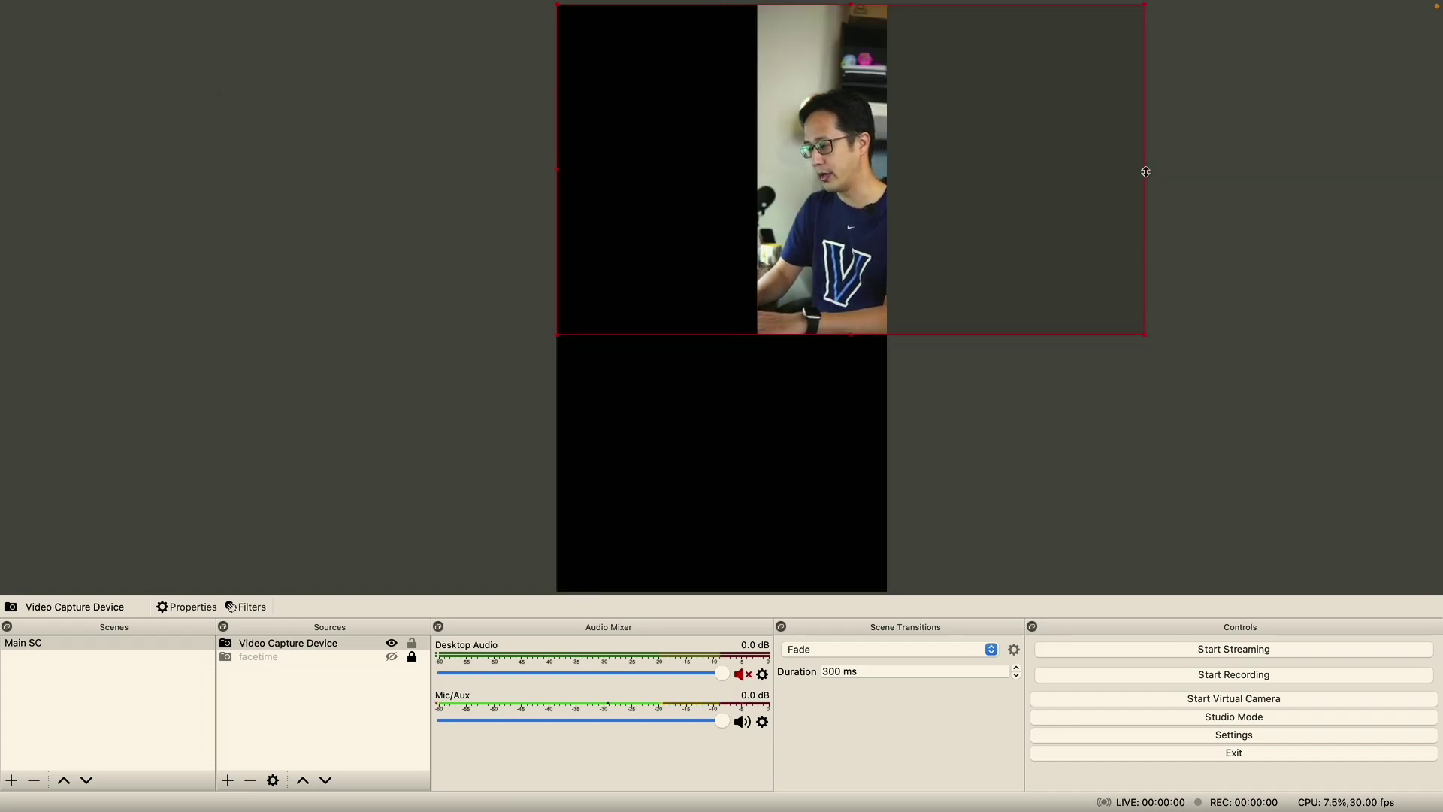
# Drag the camera image's right and bottom edges to cover the canvas, then deselect it.
pyautogui.moveTo(1145, 172); pyautogui.dragTo(887, 166)
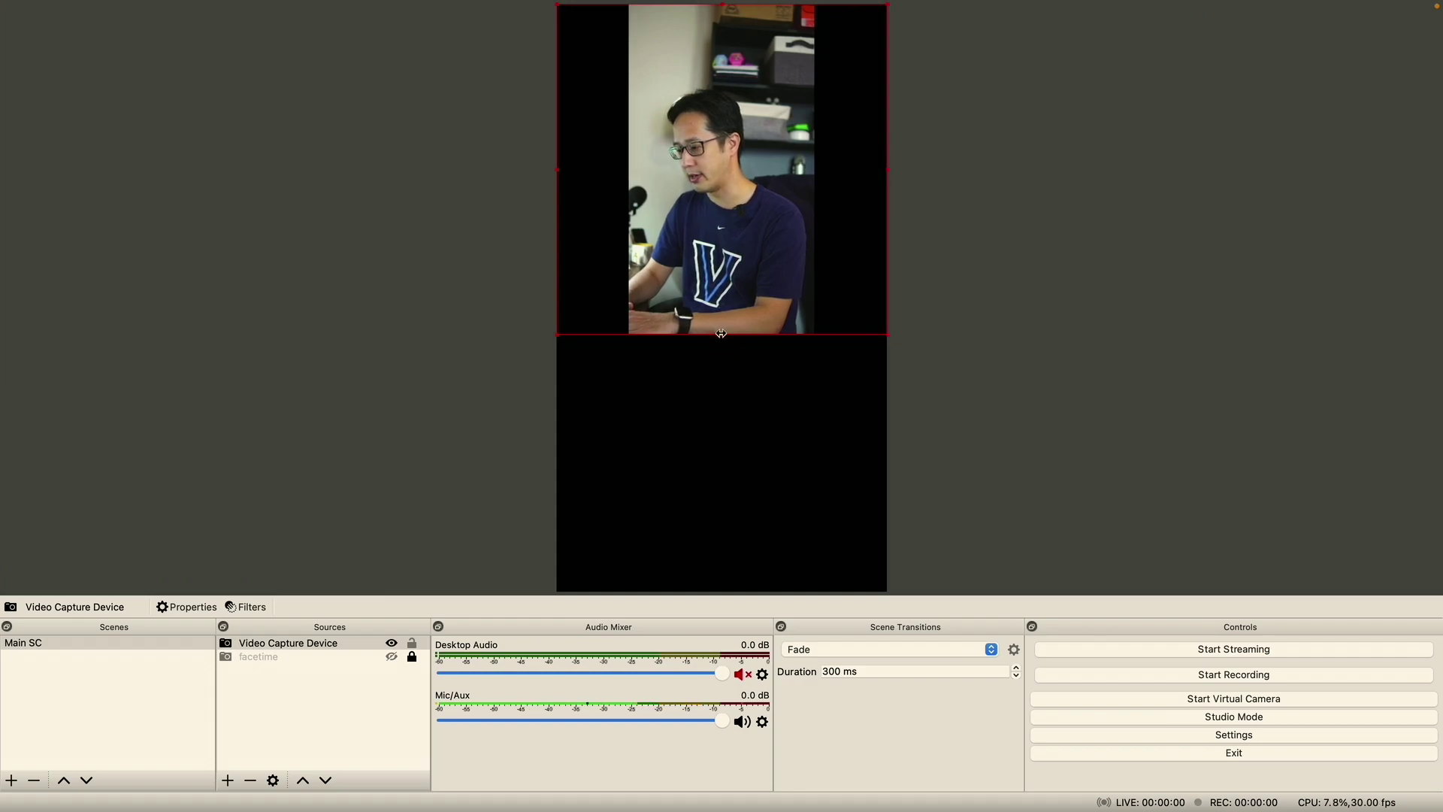
pyautogui.moveTo(719, 332); pyautogui.dragTo(763, 592)
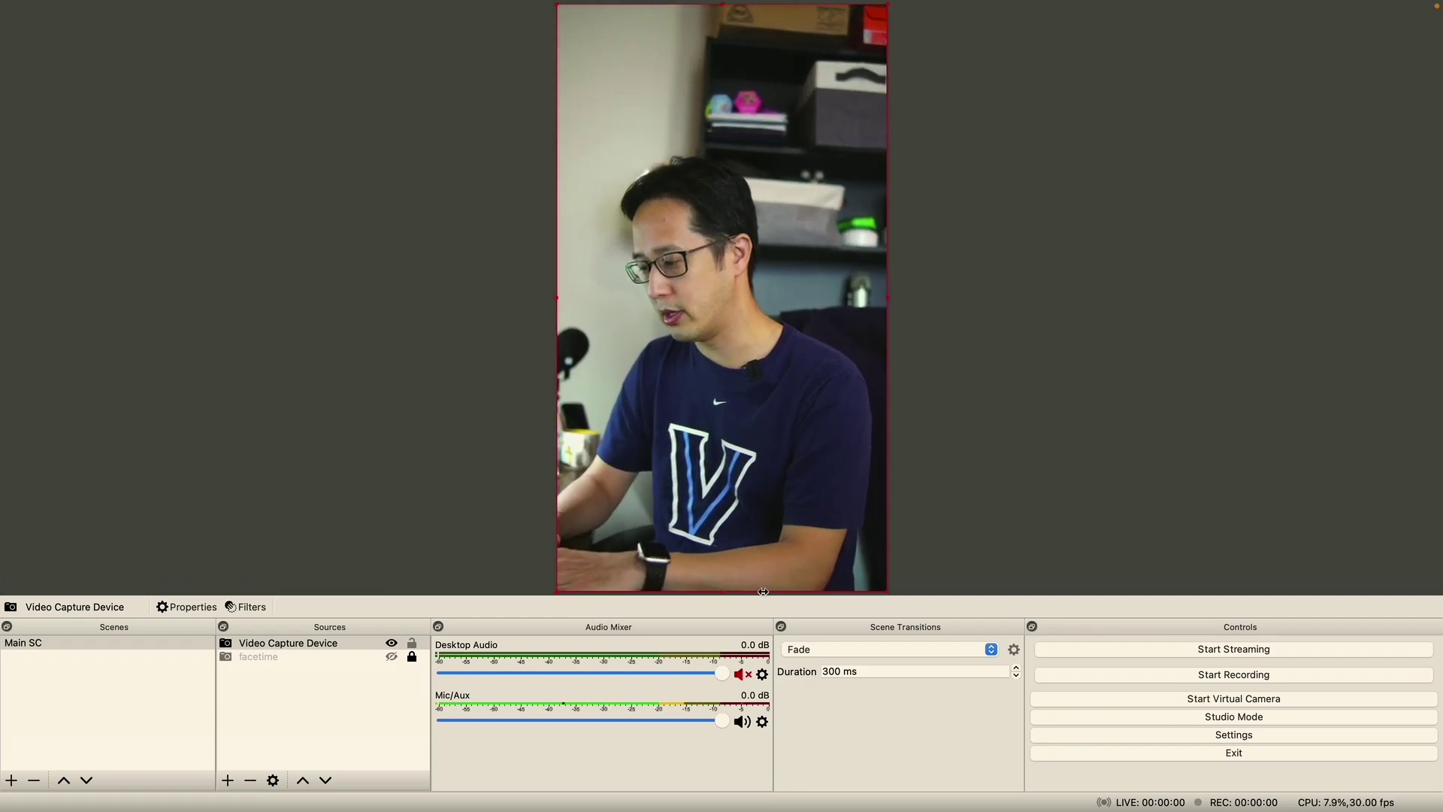
pyautogui.click(1022, 365)
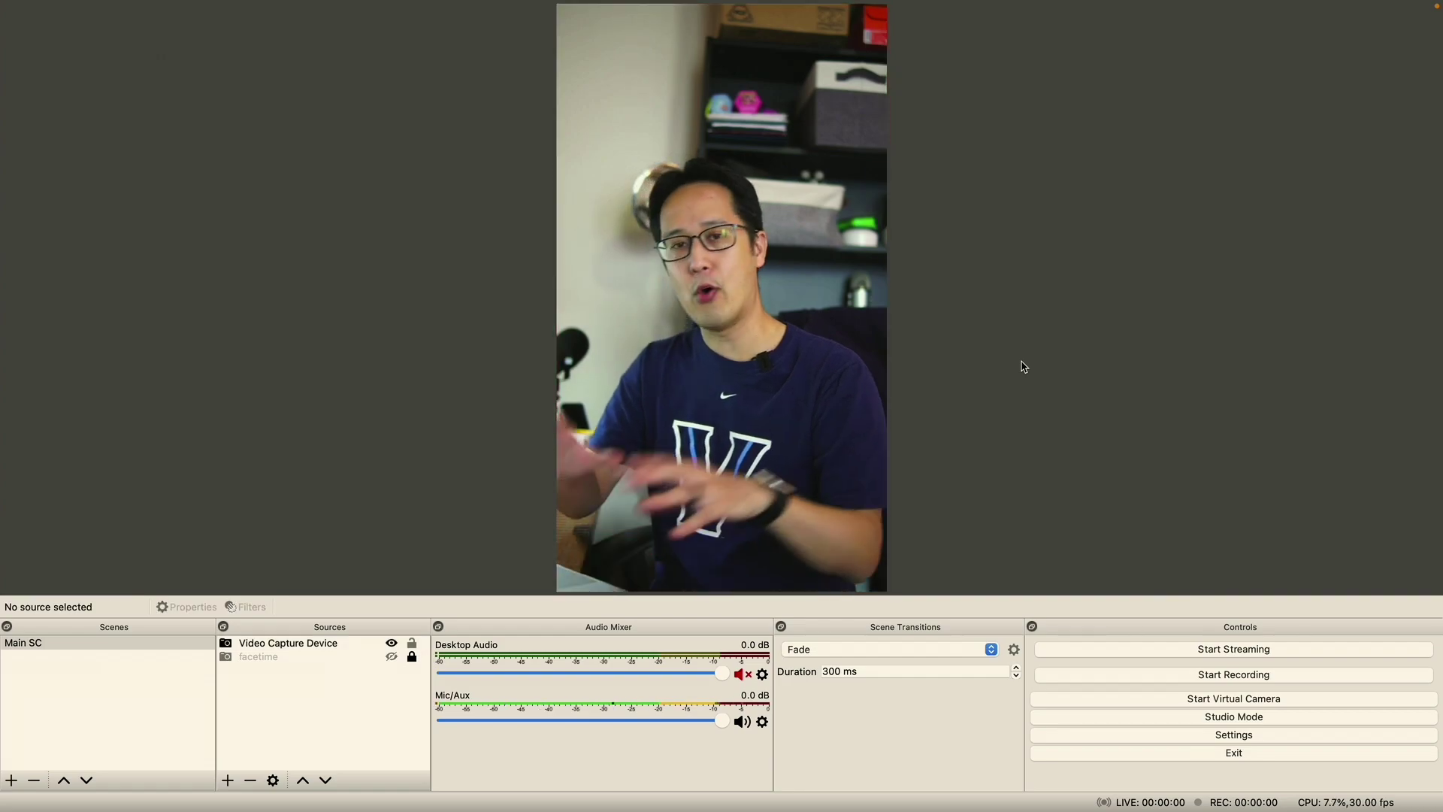